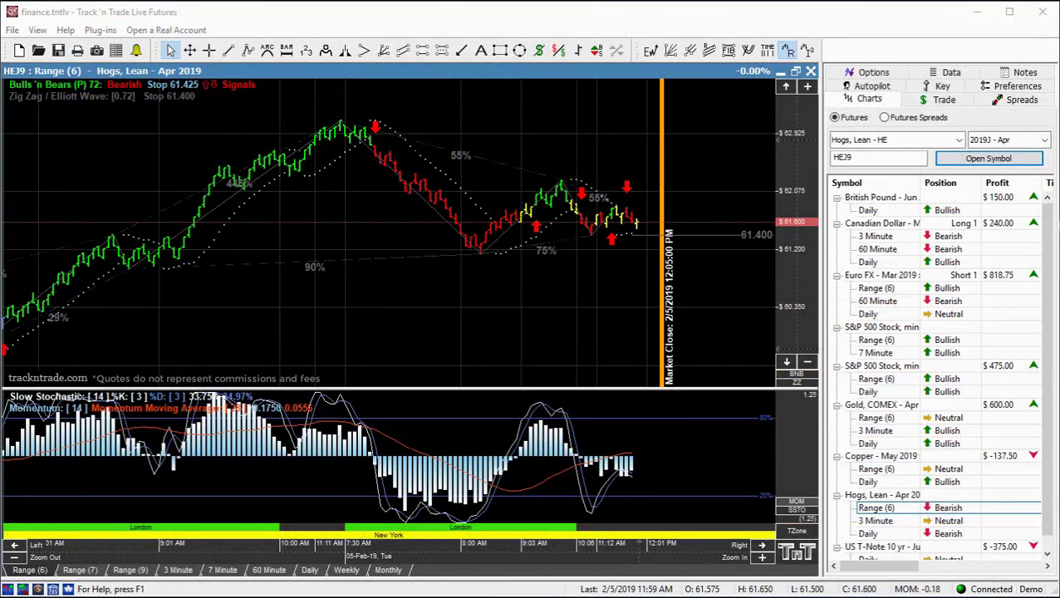
Step: Slide the Hogs, Lean – Apr 2019 Range (6) chart right to reveal earlier bars
left_click_drag(398, 536, 441, 536)
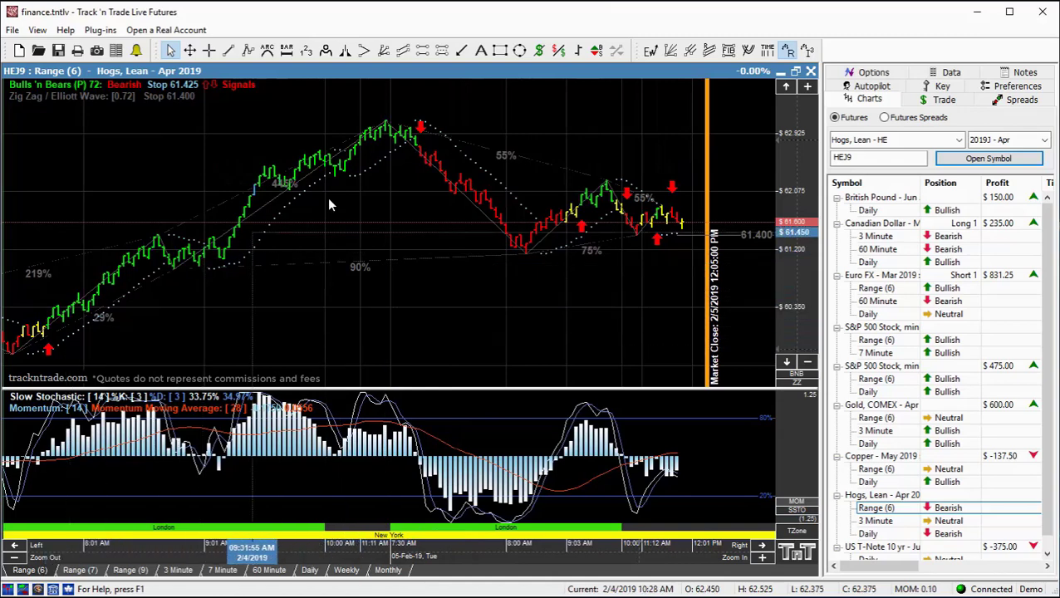
Step: Draw arrows along the early rising bars, the first pullback, mid-rally and the upper rally bars
left_click(463, 51)
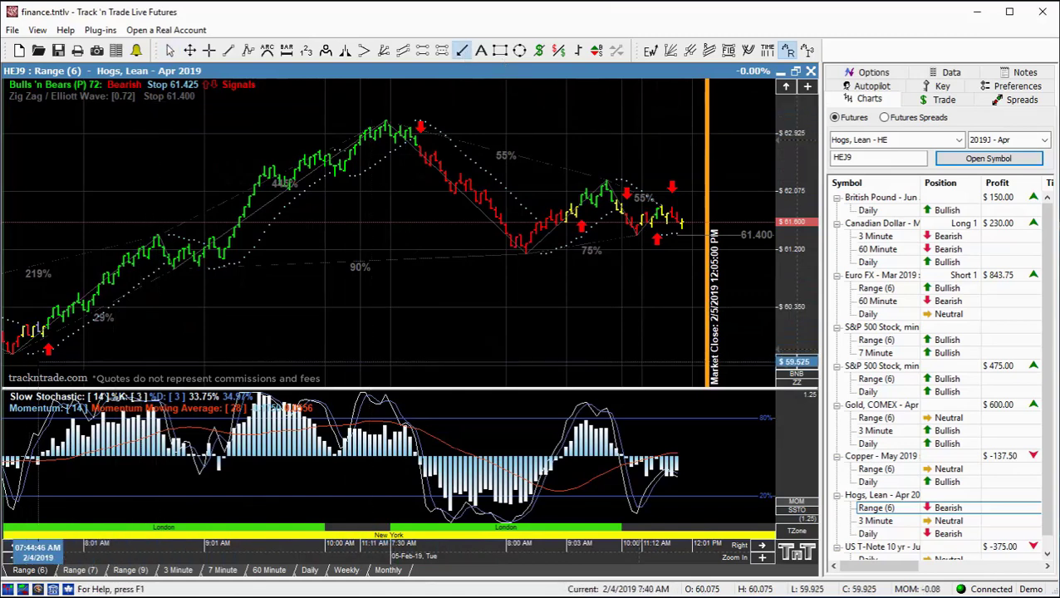
mouse_move(38, 359)
left_mouse_down()
mouse_move(135, 316)
mouse_move(166, 277)
mouse_move(182, 277)
left_mouse_up()
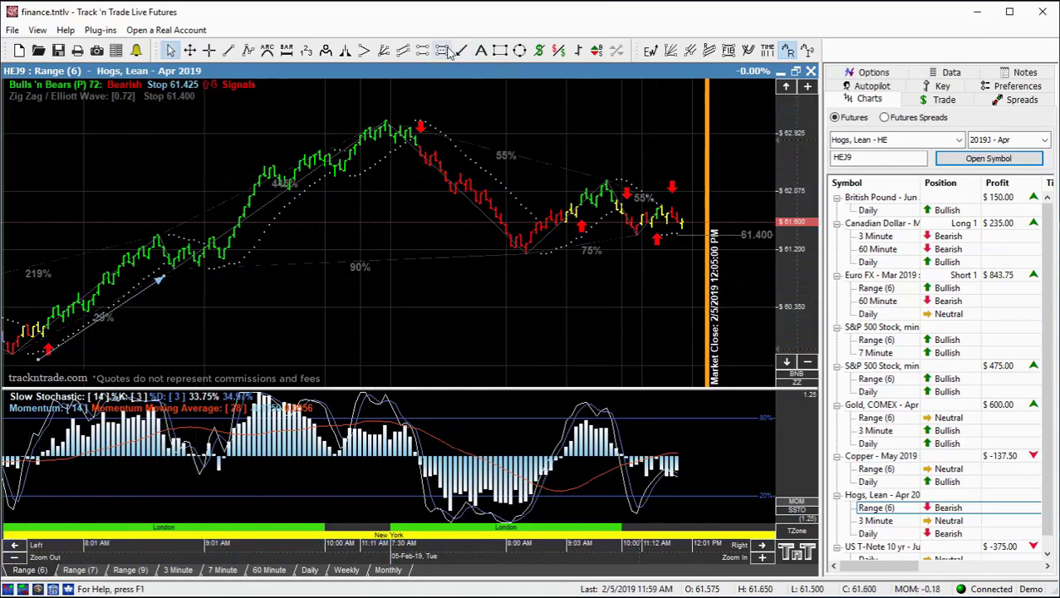
left_click(463, 51)
left_click_drag(148, 220, 197, 231)
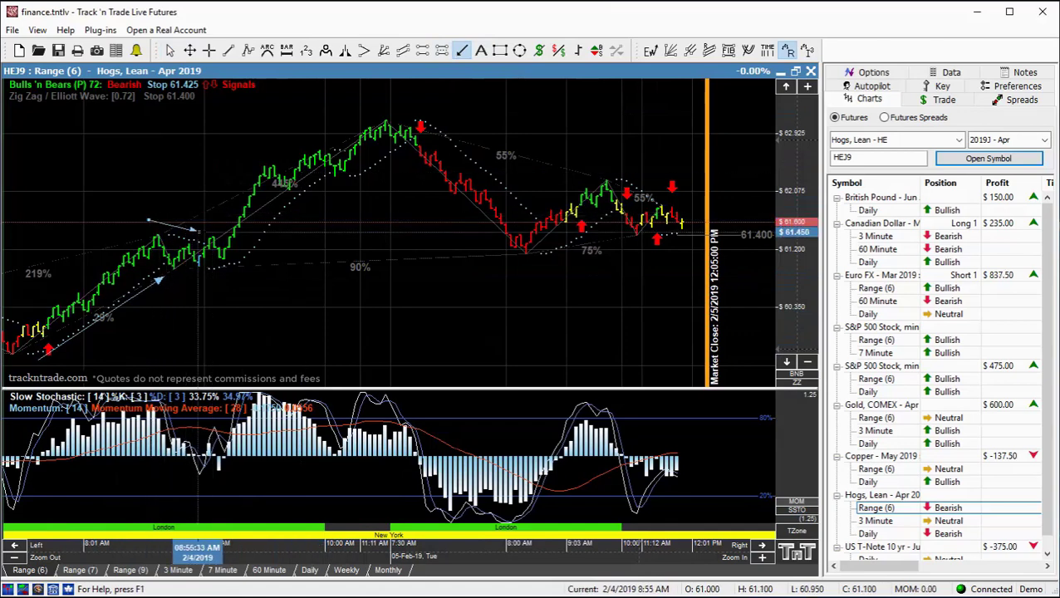
left_click(463, 52)
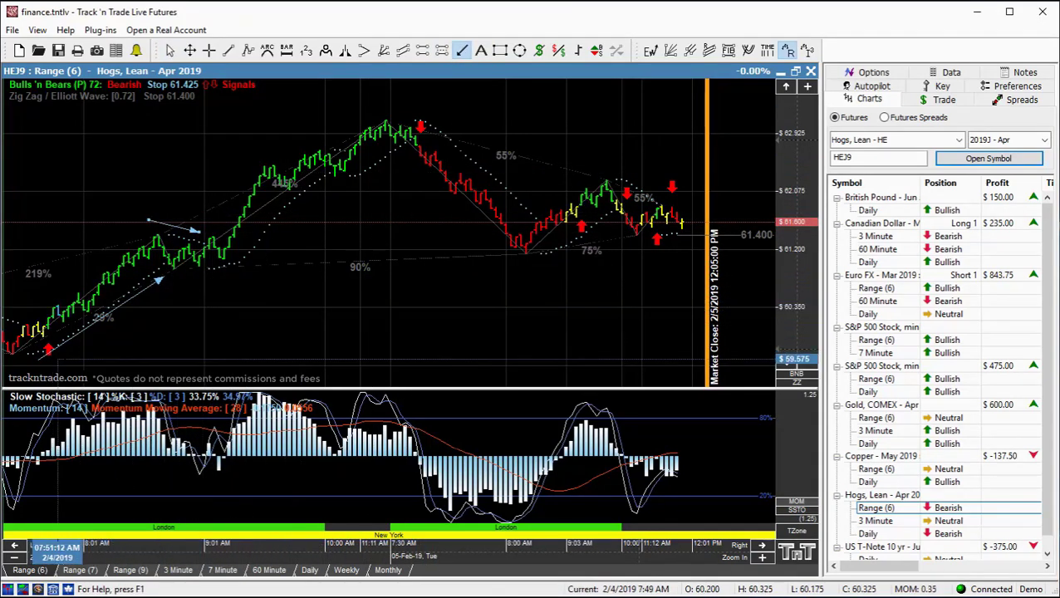
left_click_drag(218, 269, 326, 191)
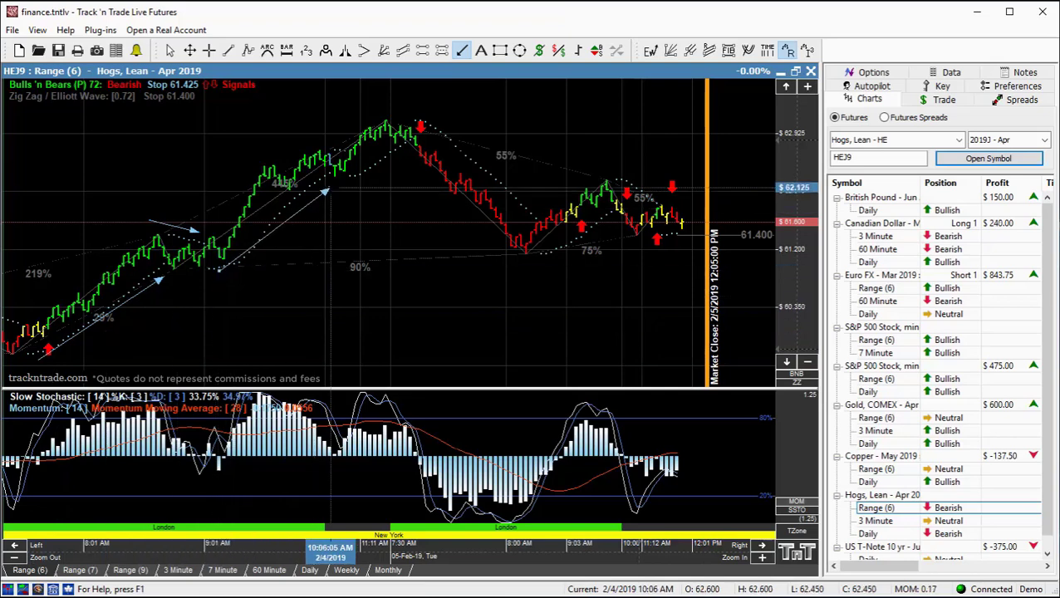
left_click(462, 49)
left_click_drag(323, 138, 400, 151)
left_click(462, 51)
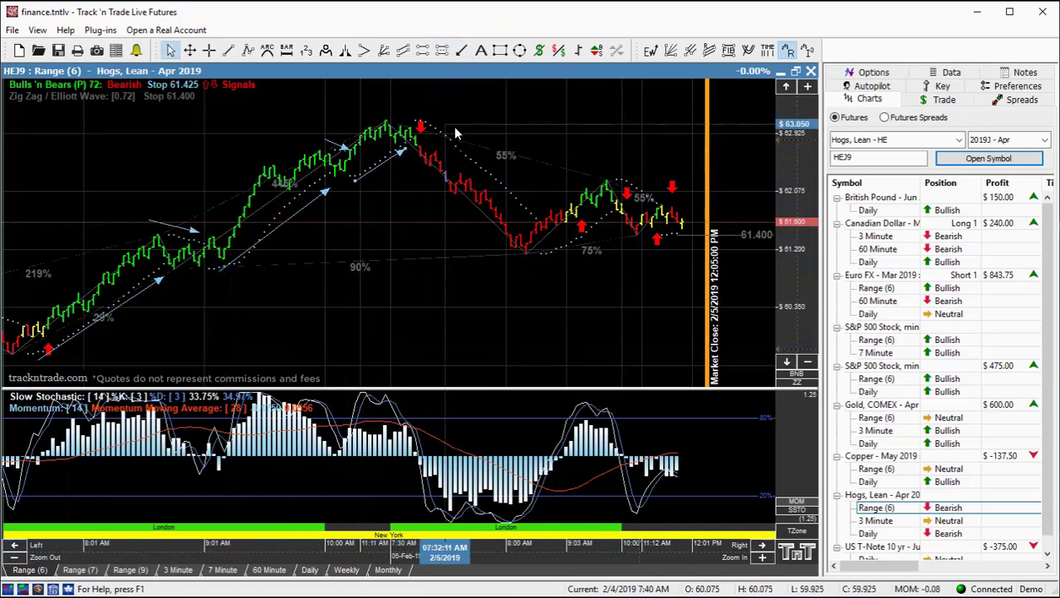
left_click(476, 194)
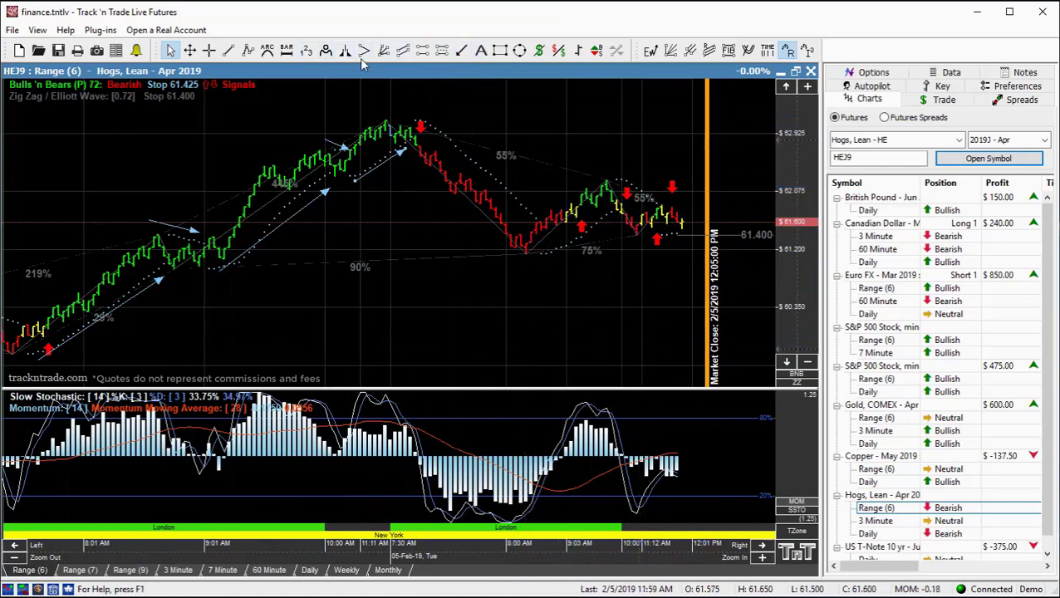
left_click(307, 51)
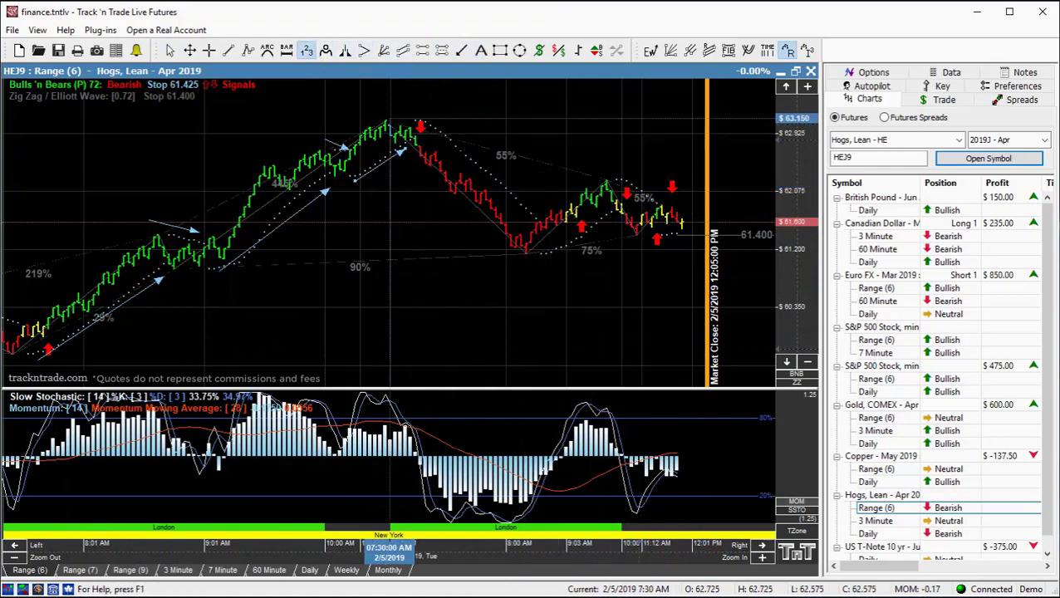
left_click(385, 119)
left_click(522, 264)
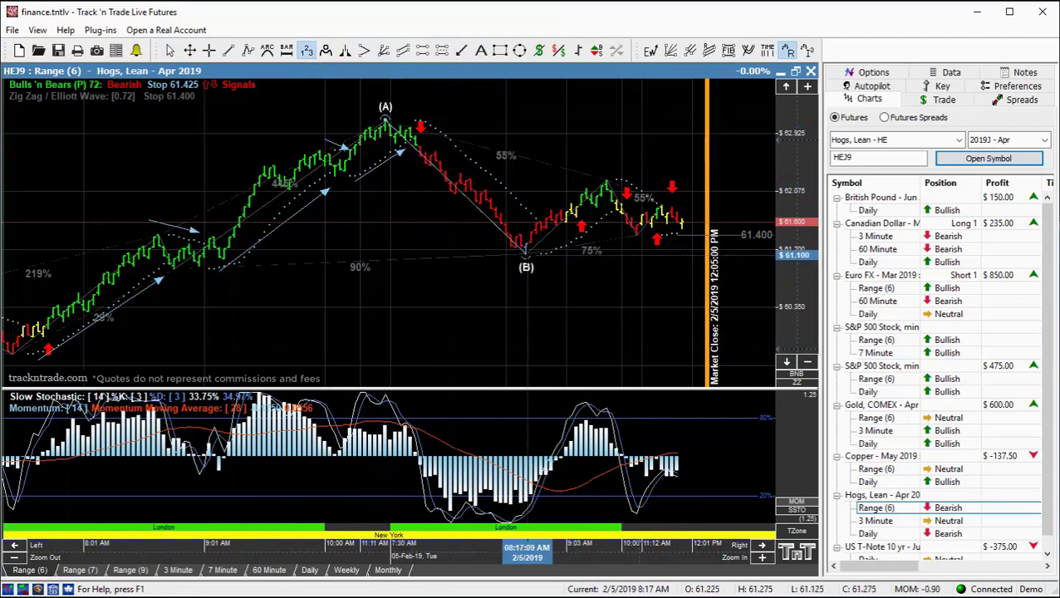
left_click(607, 178)
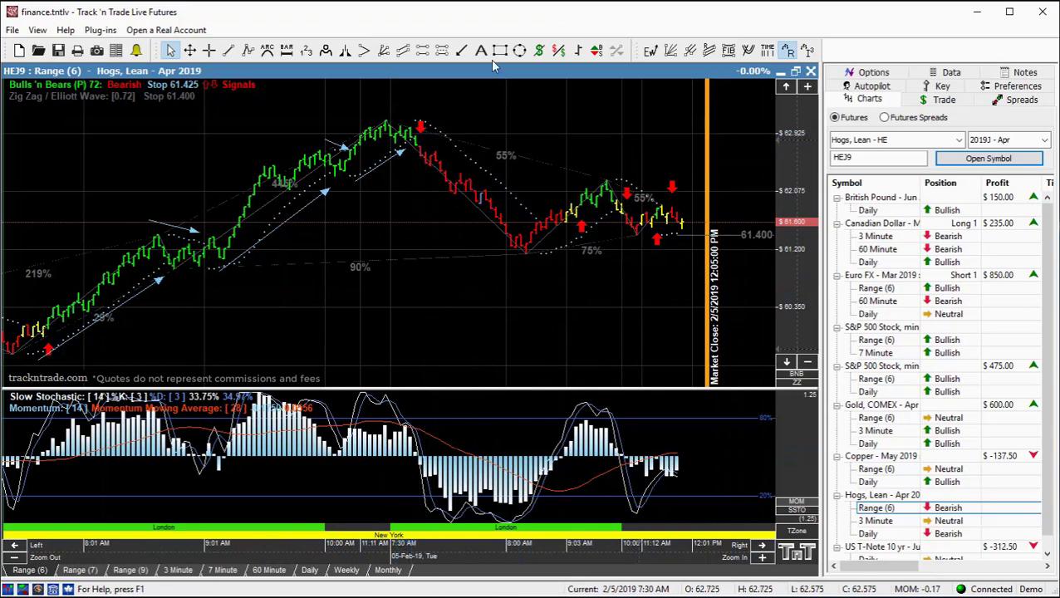
left_click(462, 51)
left_click_drag(280, 341, 408, 158)
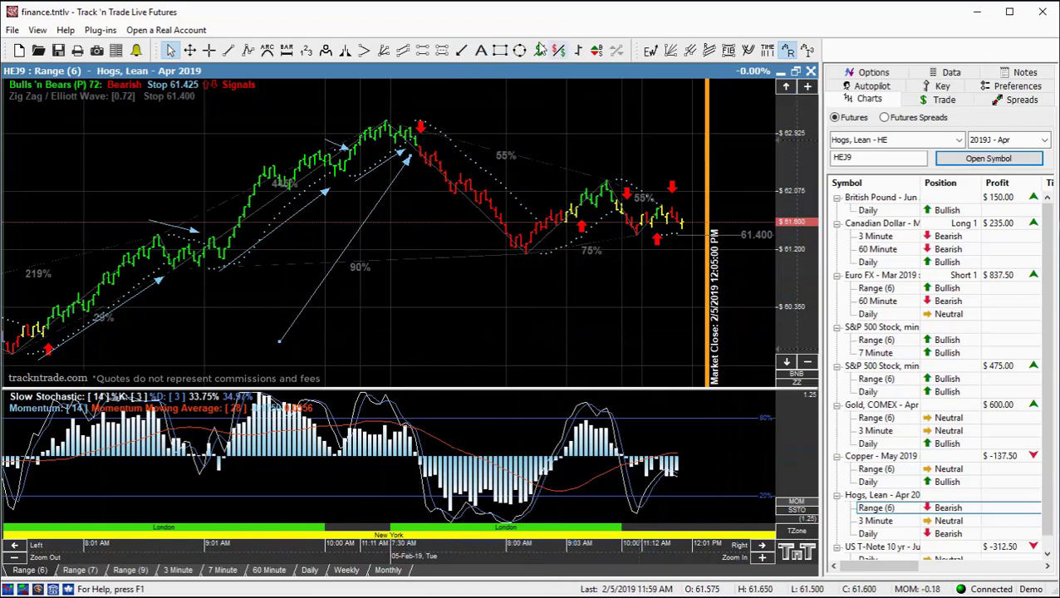
left_click_drag(420, 135, 536, 226)
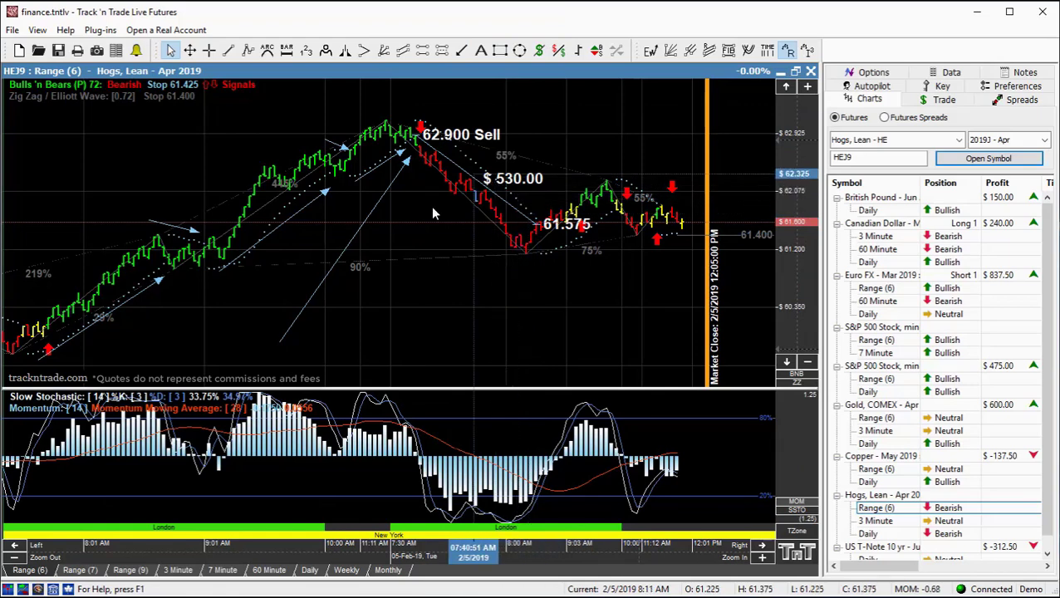
left_click(428, 314)
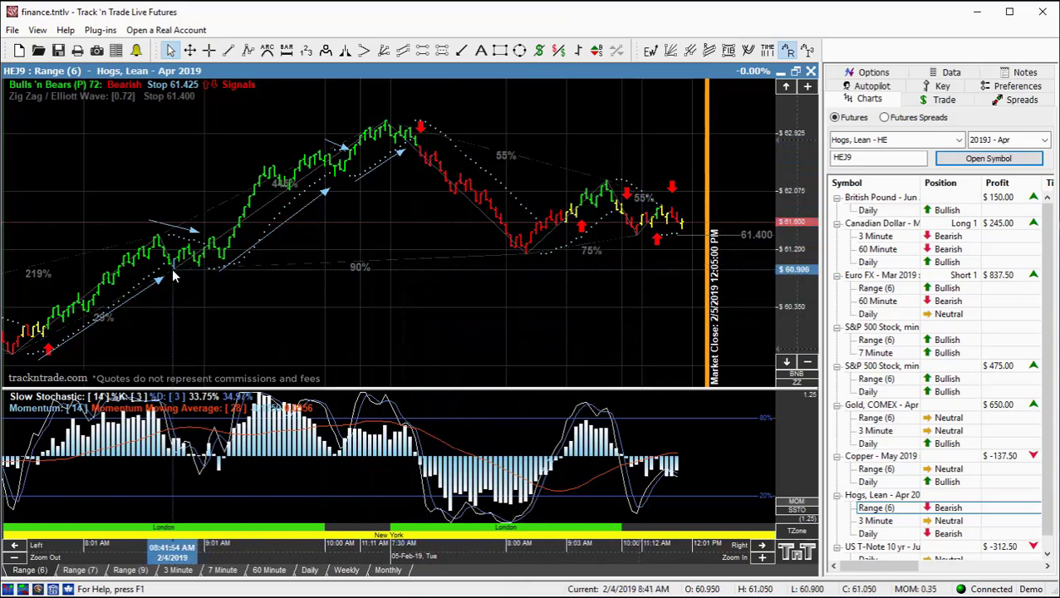
Step: Add an arrow pointing up at the pullback low and another pointing at the rally's peak
left_click(462, 52)
left_click_drag(229, 344, 182, 281)
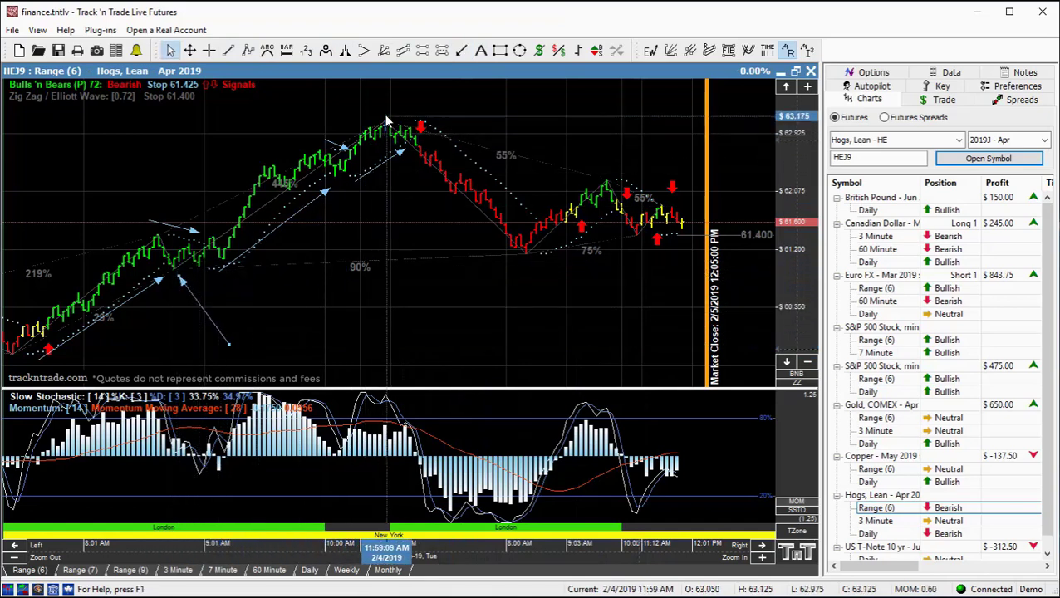
left_click(462, 52)
left_click_drag(300, 104, 378, 115)
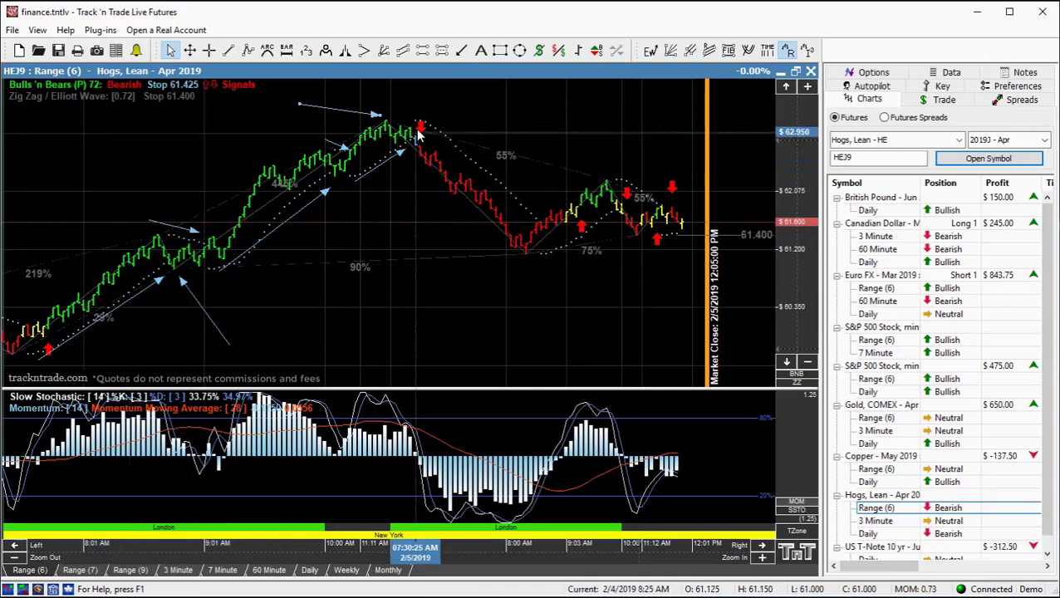
Step: Measure from the pullback low rightward with the Bar Calculator: 43 Actual Bars, 03:17:15 Hours
left_click(287, 52)
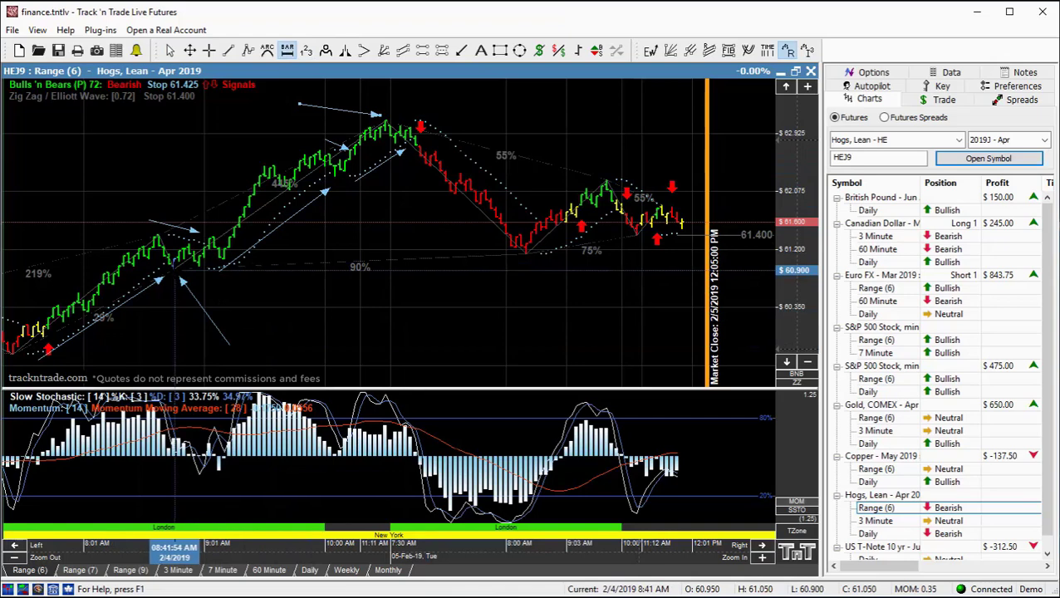
left_click_drag(175, 267, 378, 145)
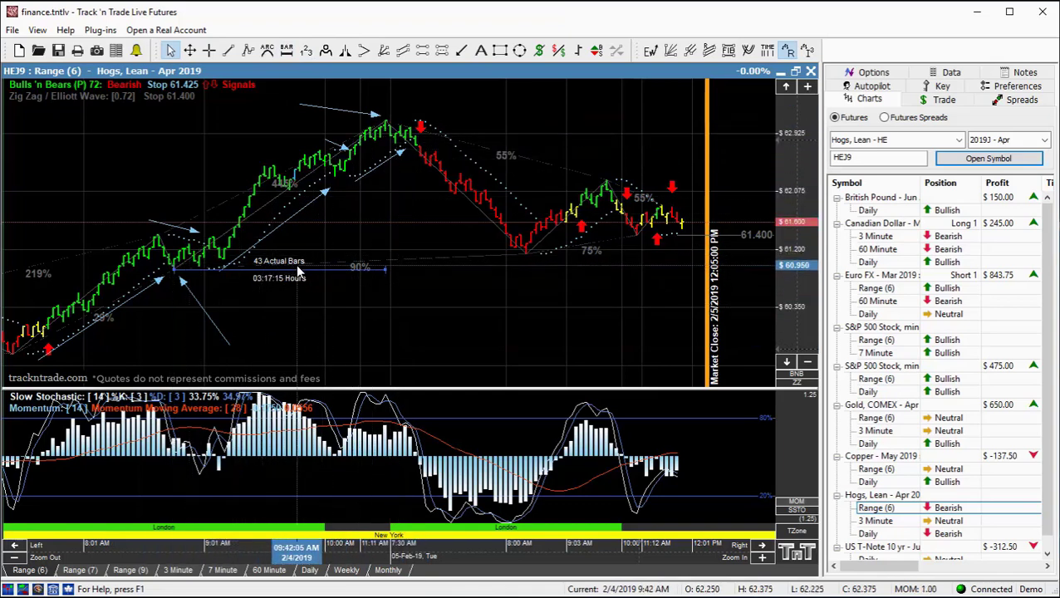
Step: Clear the old 121.35 result in Calculator and compute 43 × 1.618 = 69.574
key("alt+Tab")
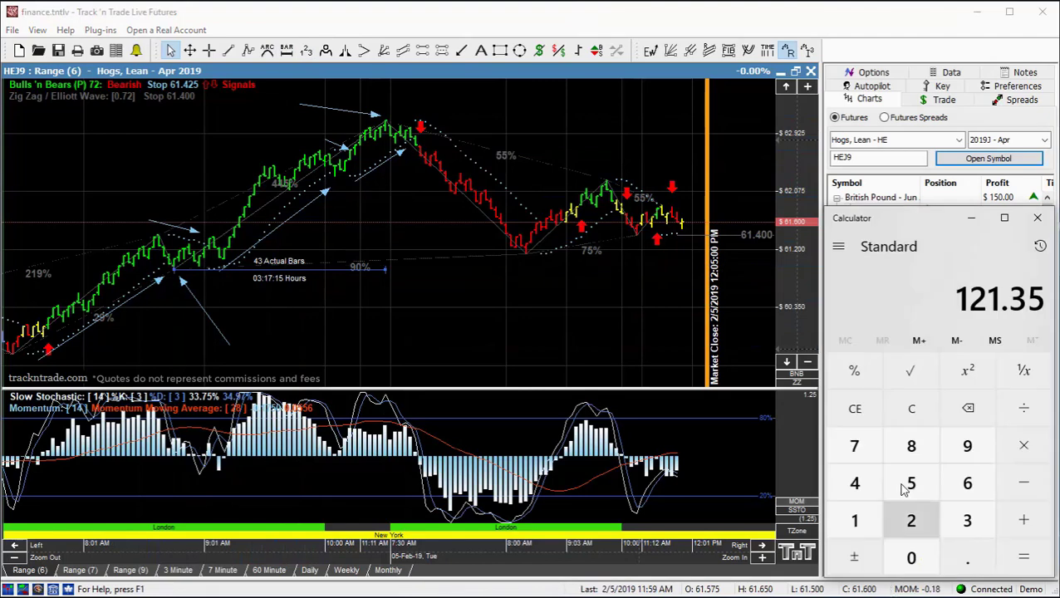
left_click(913, 409)
left_click(855, 483)
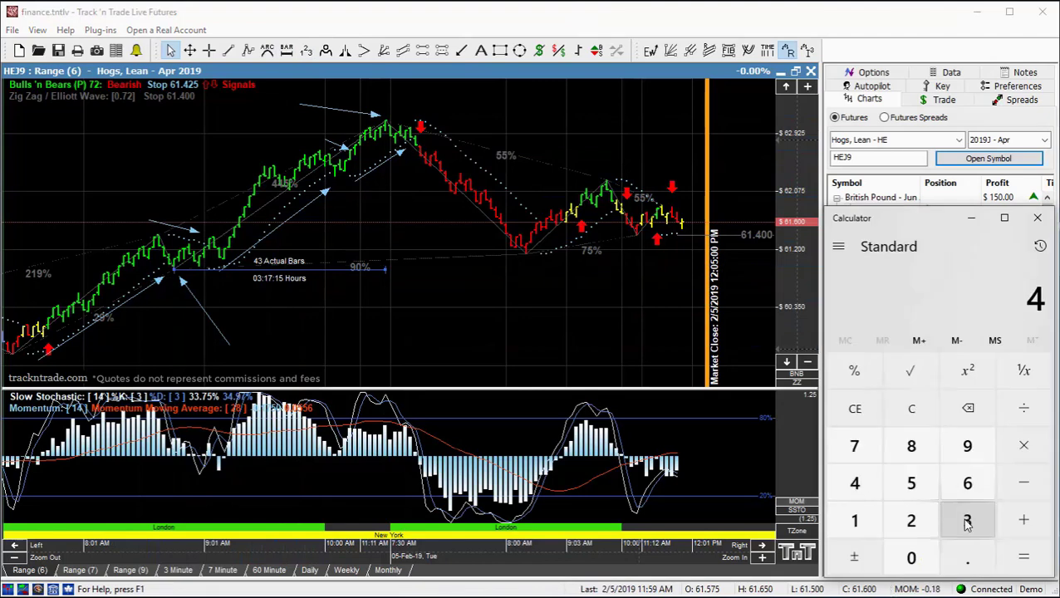
left_click(964, 521)
left_click(1022, 447)
left_click(863, 523)
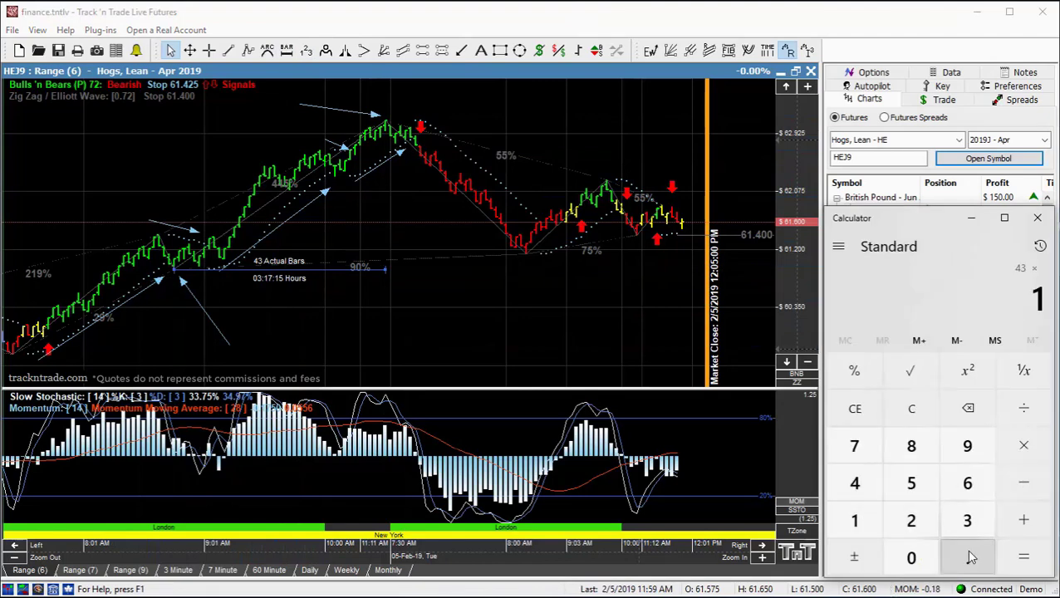
left_click(967, 483)
left_click(855, 520)
left_click(912, 447)
left_click(1016, 550)
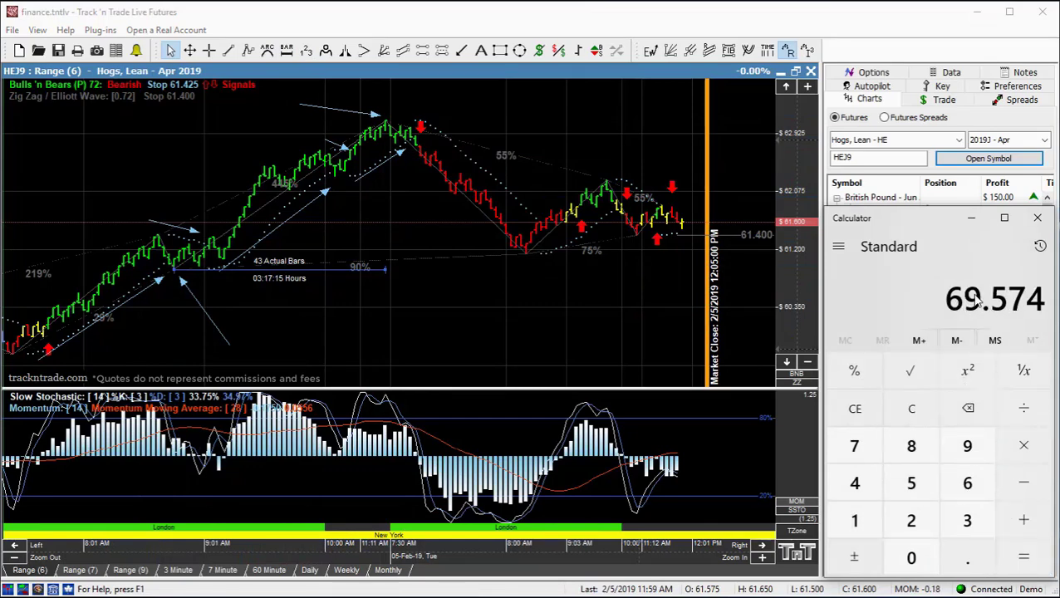
Step: Extend the bar measurement to 70 Actual Bars (23:34:15 Hours) and circle the trough low
left_click(384, 268)
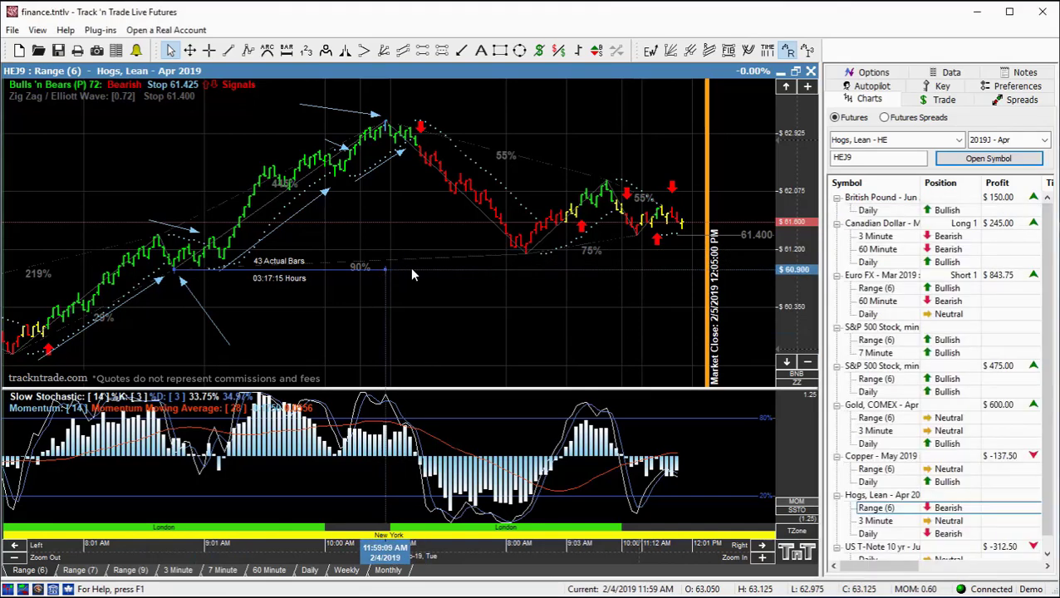
left_click(524, 270)
left_click(520, 51)
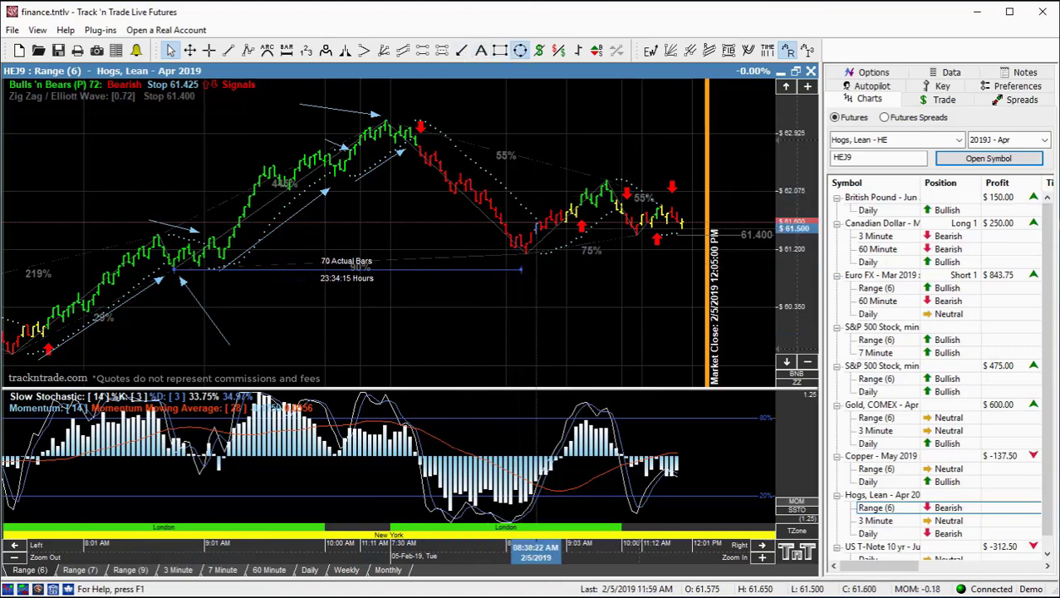
left_click_drag(495, 219, 559, 285)
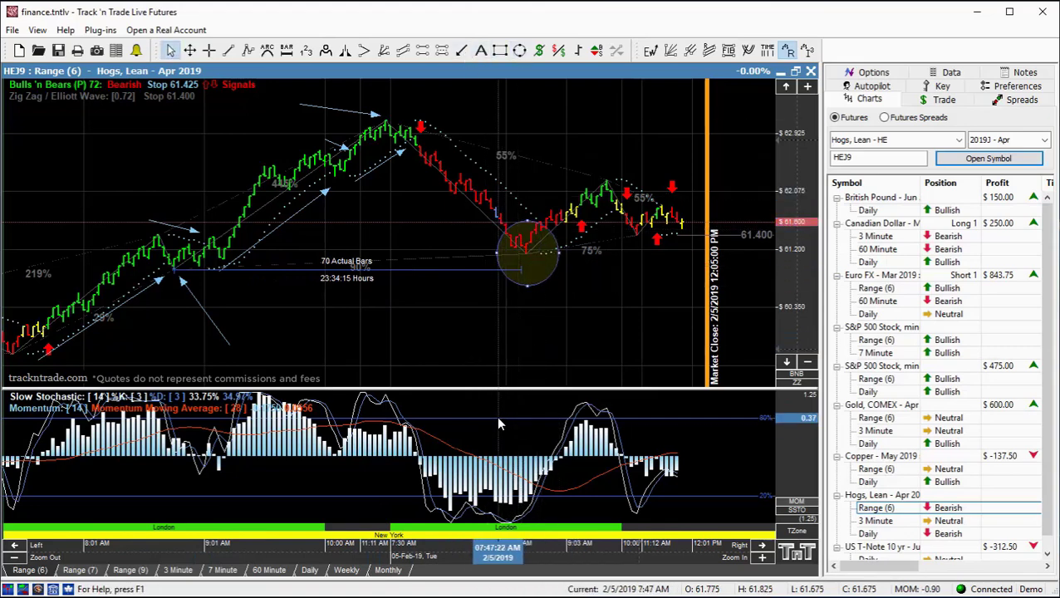
key("Escape")
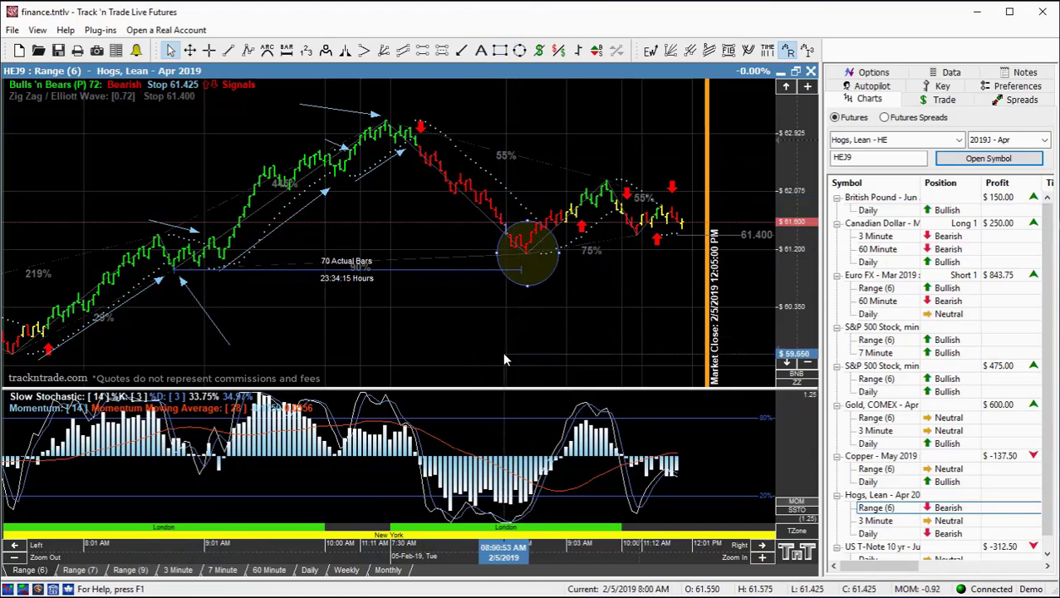